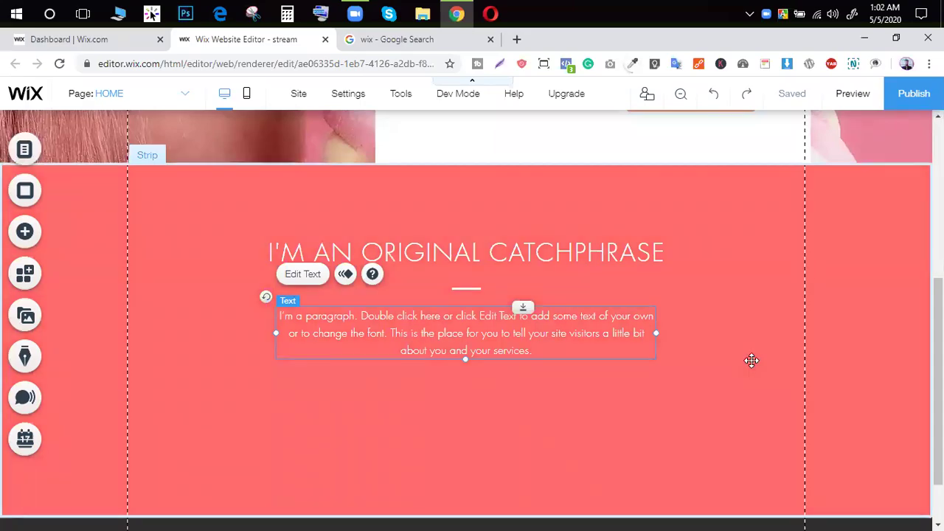
Step: Move the catchphrase heading up-left, shift the divider line, and lower the paragraph box
scroll(722, 380, "up", 5)
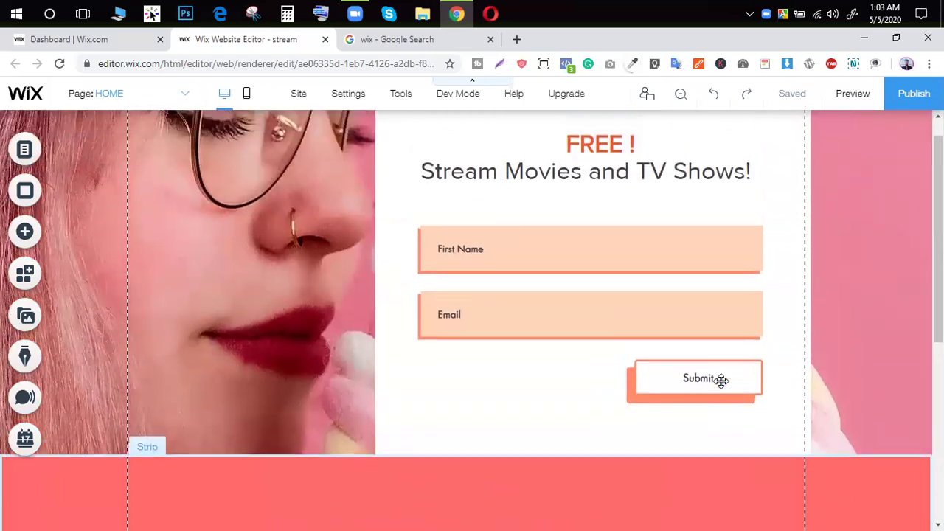
scroll(721, 380, "down", 4)
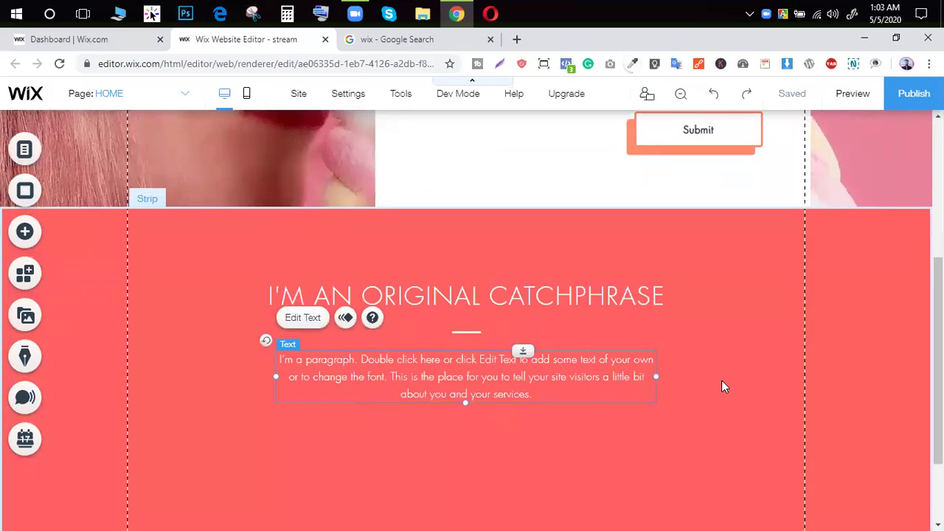
scroll(721, 380, "up", 3)
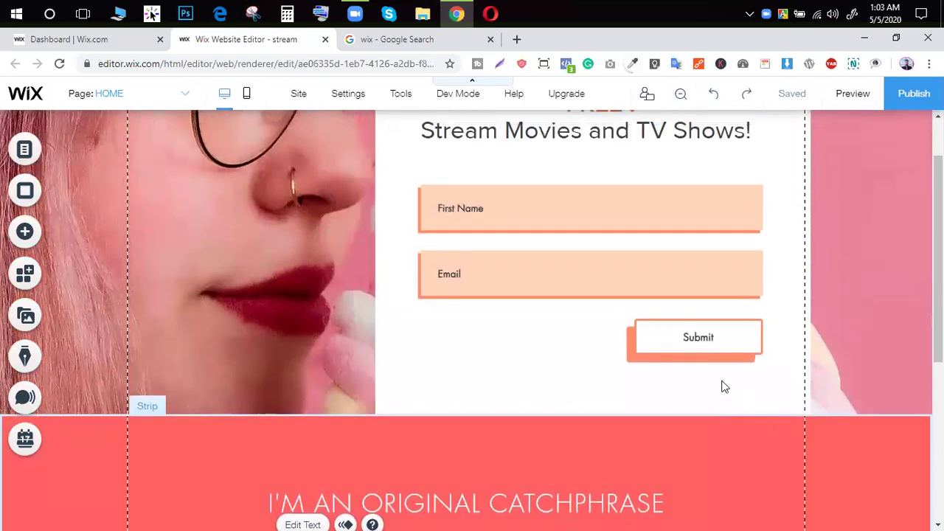
scroll(721, 381, "down", 3)
scroll(723, 384, "up", 3)
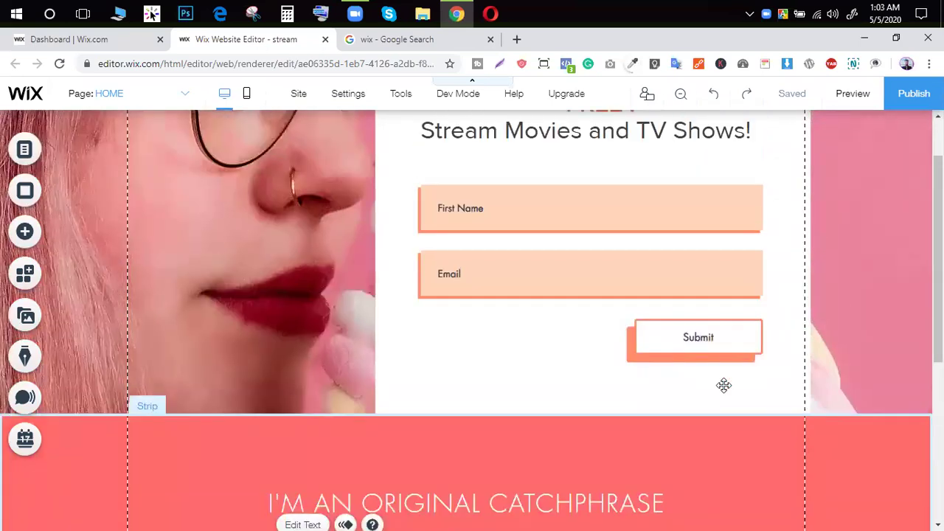
scroll(724, 384, "down", 3)
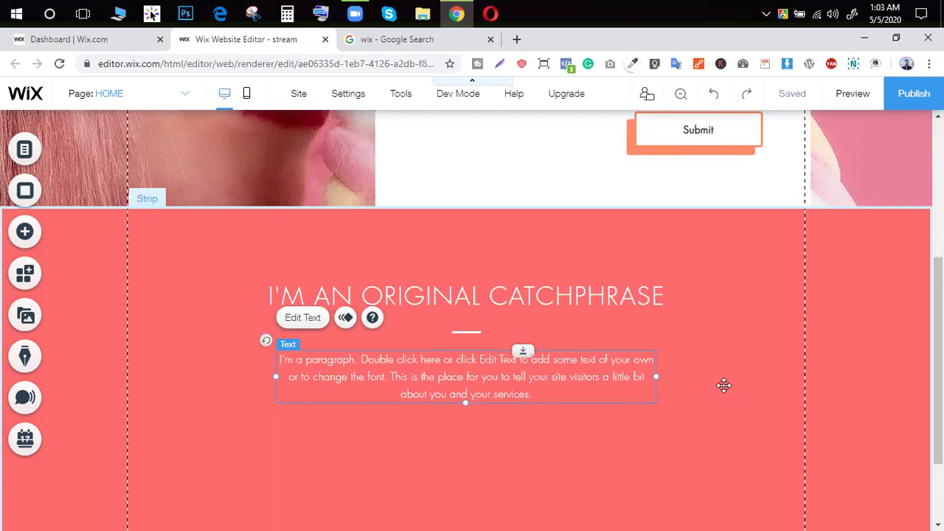
left_click(713, 289)
mouse_move(498, 294)
left_mouse_down()
mouse_move(539, 278)
mouse_move(632, 269)
mouse_move(651, 280)
mouse_move(576, 303)
mouse_move(524, 249)
left_mouse_up()
left_click_drag(468, 330, 549, 289)
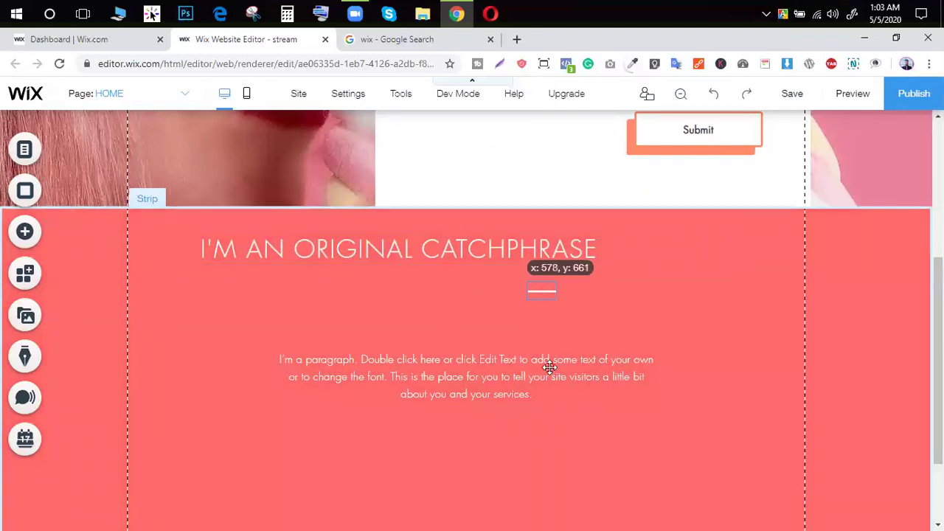
left_click_drag(493, 359, 489, 392)
Step: Widen the paragraph, set the divider left under the heading, and move the signup form left
left_click(583, 347)
scroll(579, 354, "down", 2)
scroll(551, 356, "up", 1)
scroll(551, 356, "up", 1)
left_click_drag(601, 392, 625, 391)
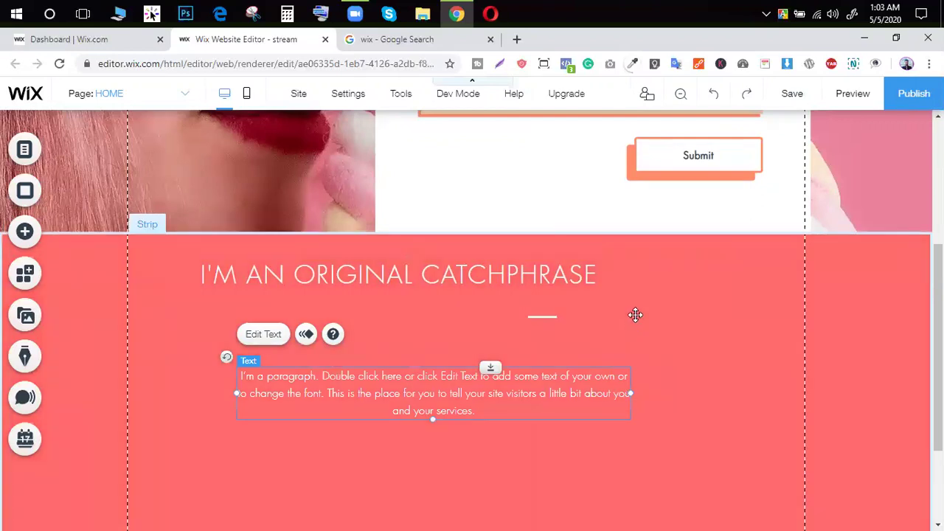
left_click_drag(542, 316, 332, 321)
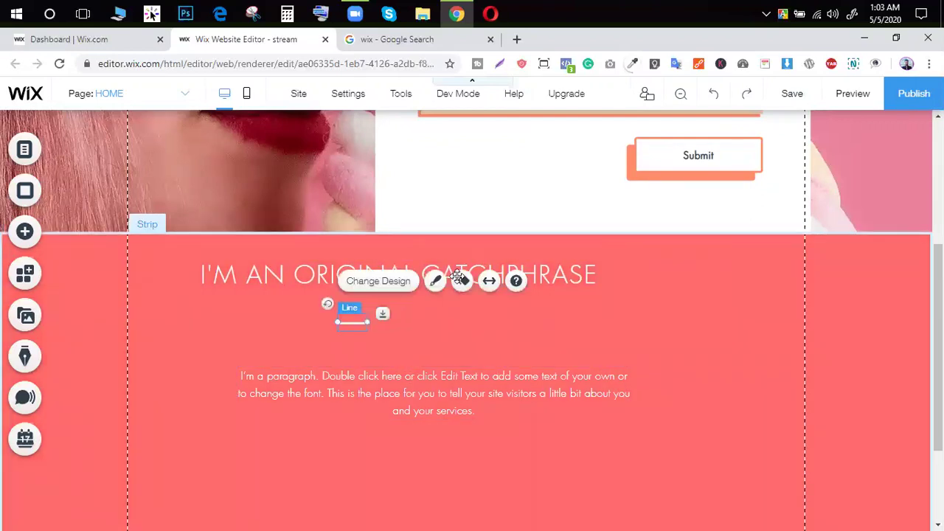
scroll(479, 333, "up", 4)
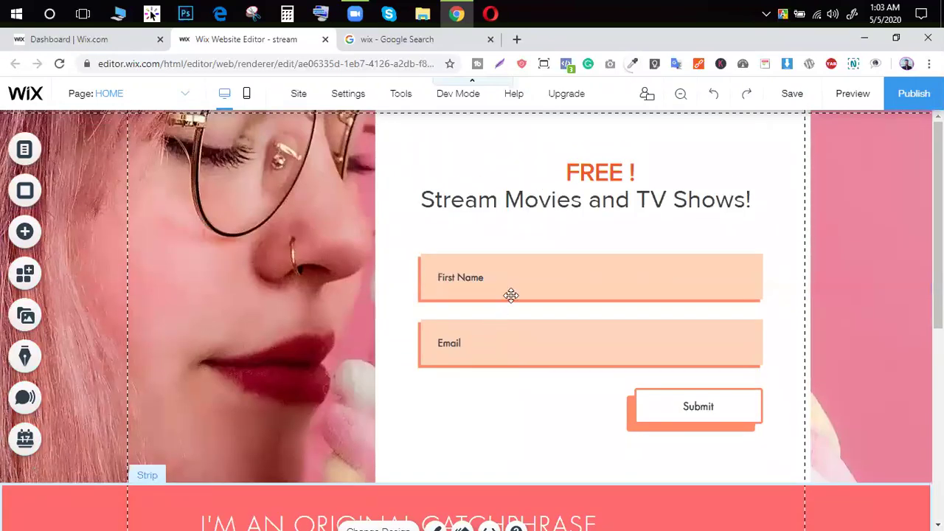
left_click_drag(569, 277, 322, 280)
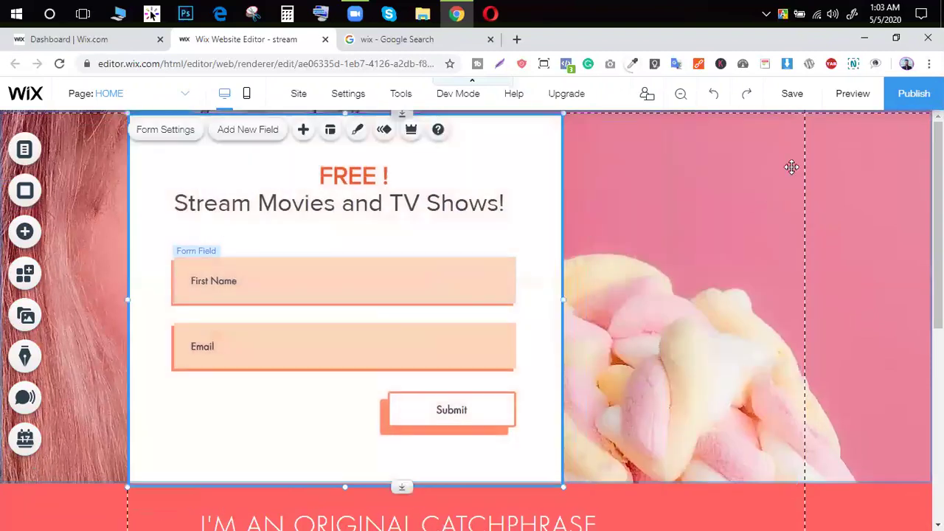
left_click(852, 94)
scroll(497, 324, "down", 5)
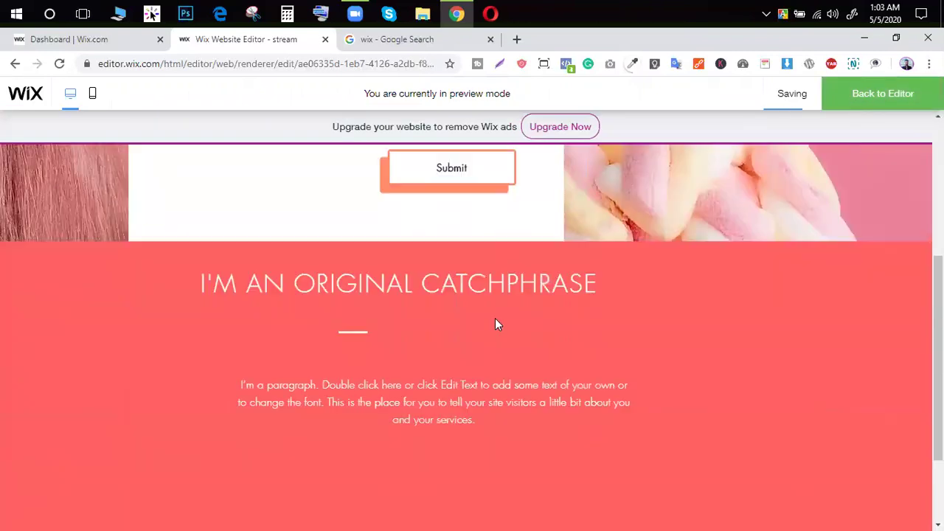
scroll(503, 343, "up", 3)
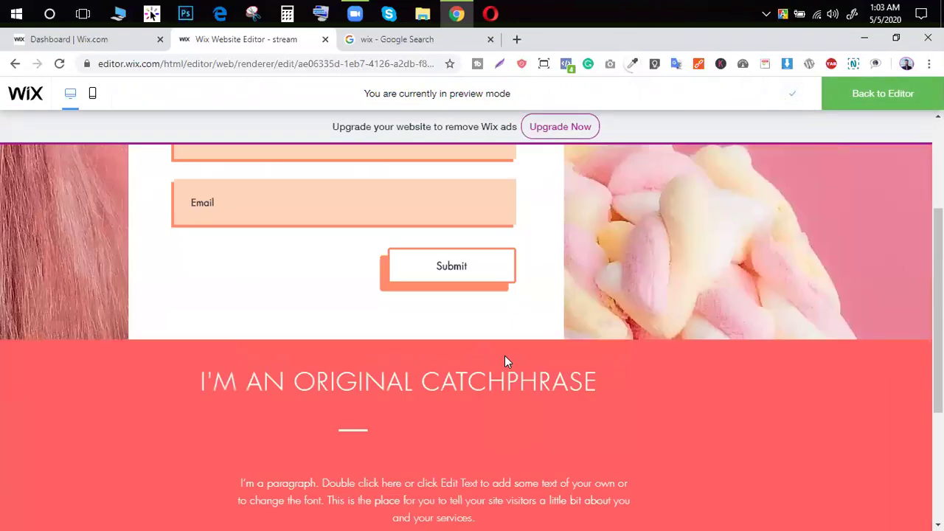
scroll(504, 355, "down", 3)
scroll(504, 355, "up", 2)
scroll(504, 362, "down", 2)
scroll(506, 360, "up", 5)
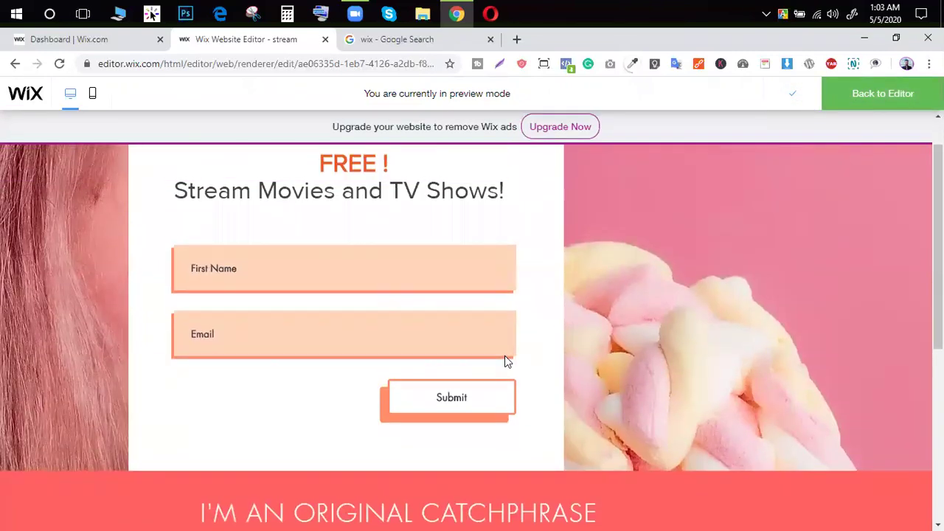
left_click(853, 100)
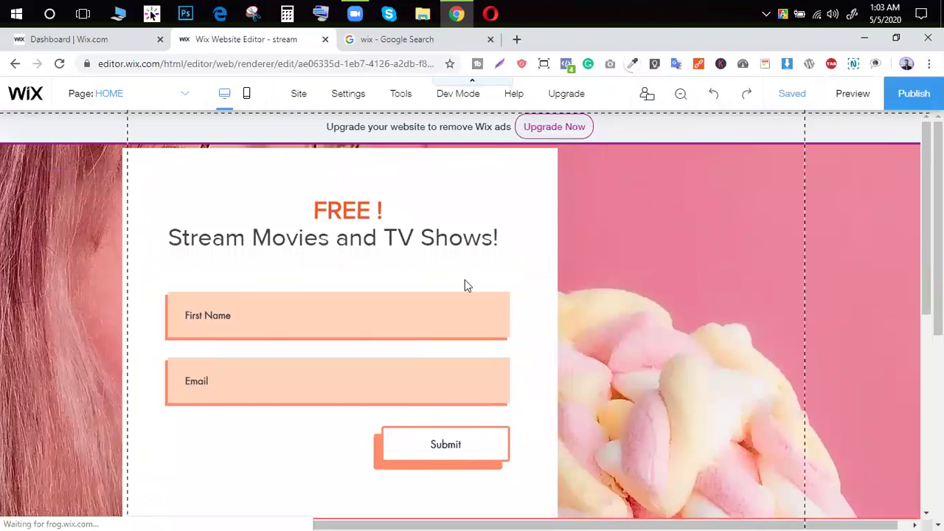
scroll(140, 274, "down", 4)
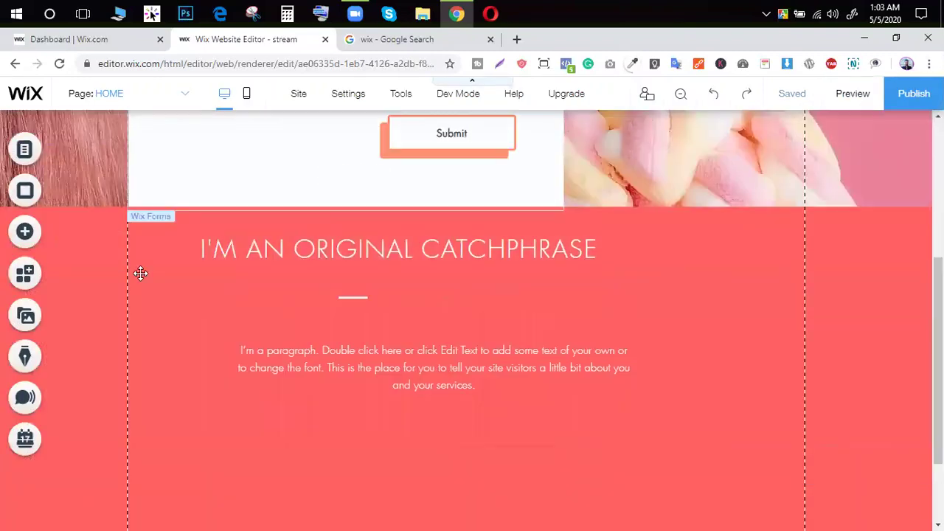
Step: Drag a Pro Gallery from the Add panel's Gallery options onto the right half of the catchphrase strip
left_click(38, 237)
mouse_move(81, 153)
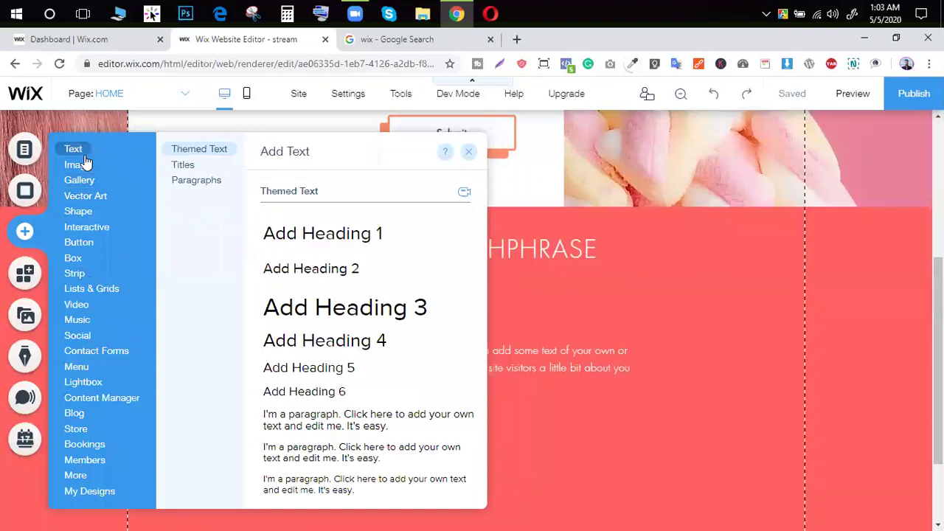
mouse_move(83, 171)
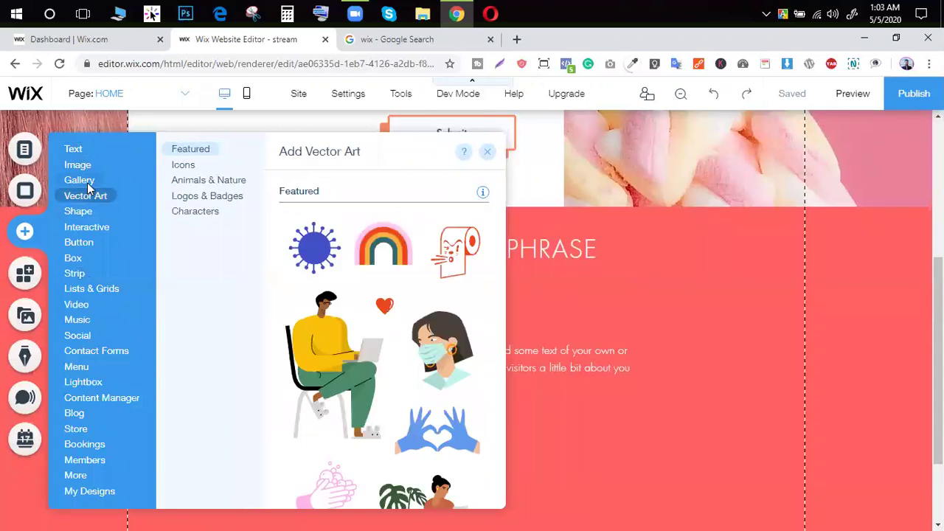
left_click_drag(437, 264, 642, 280)
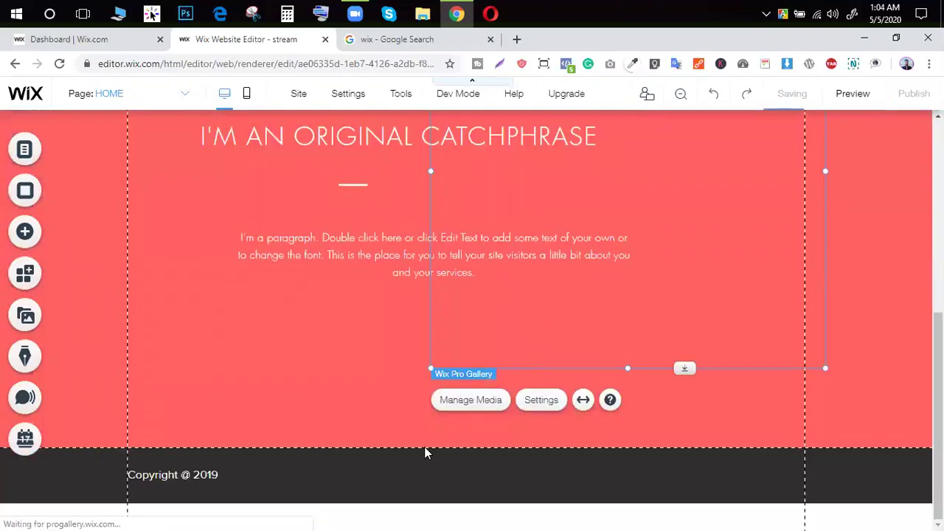
Step: Lengthen the red catchphrase strip downward to make room
left_click(419, 427)
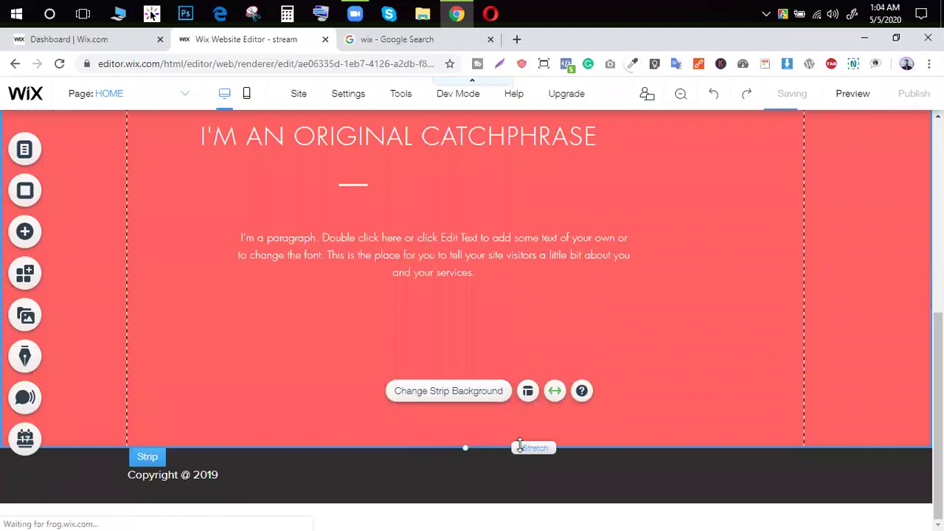
mouse_move(518, 446)
left_mouse_down()
mouse_move(520, 501)
mouse_move(508, 477)
mouse_move(522, 451)
left_mouse_up()
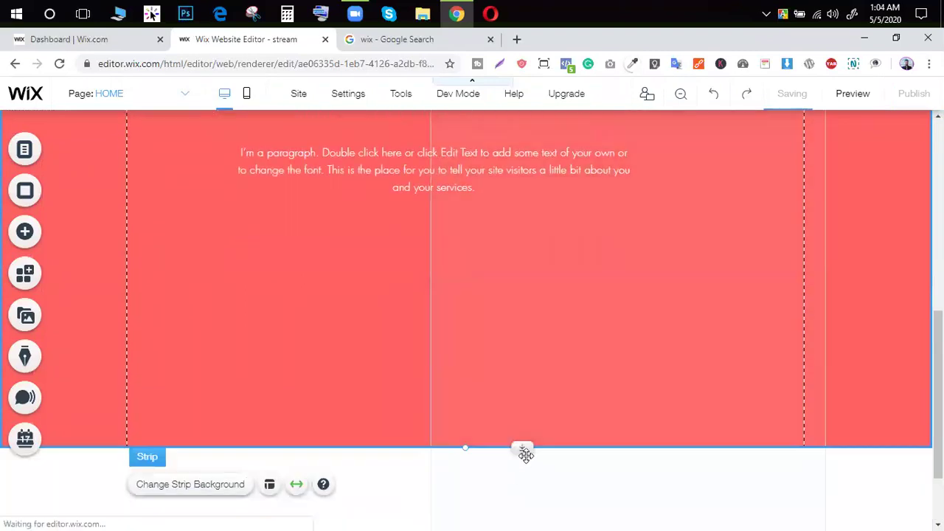
left_click_drag(524, 470, 520, 506)
Step: Move the Pro Gallery left and down so it sits below the catchphrase paragraph
scroll(397, 429, "up", 4)
scroll(396, 429, "down", 4)
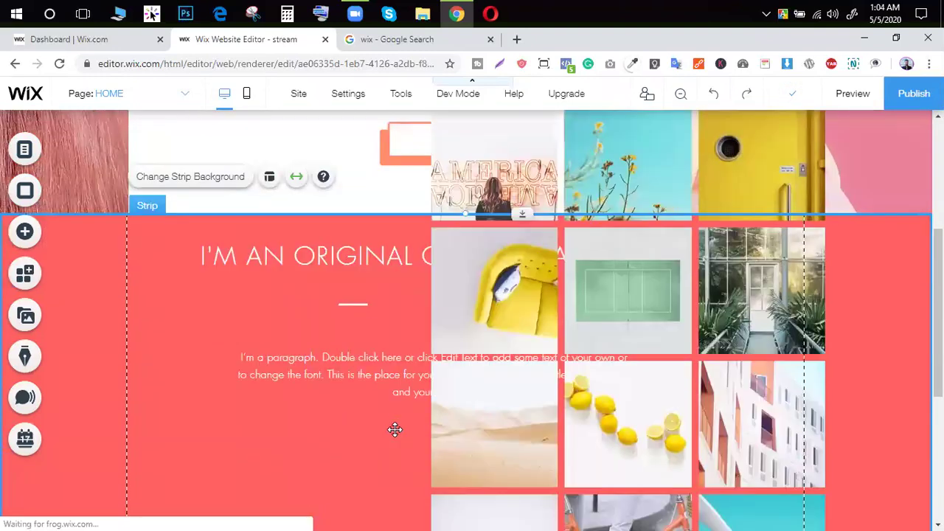
scroll(395, 432, "down", 1)
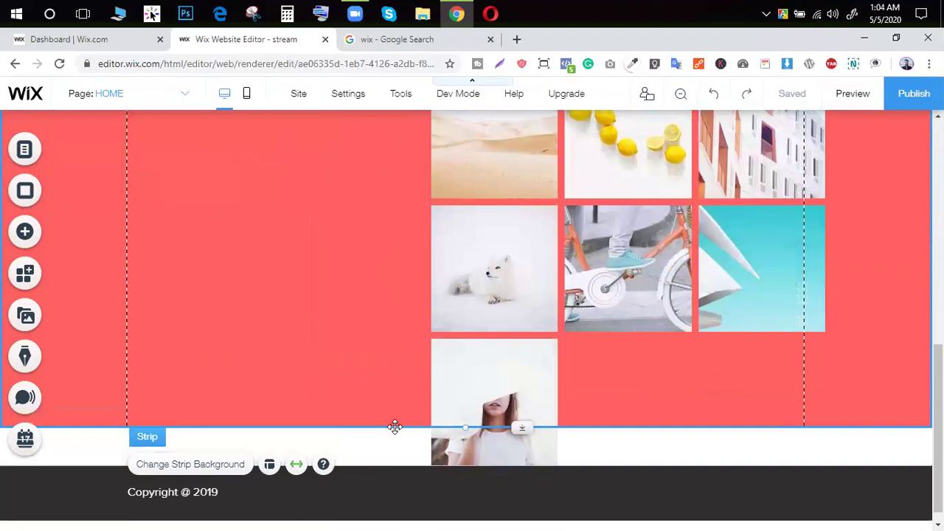
scroll(413, 413, "up", 2)
left_click(477, 357)
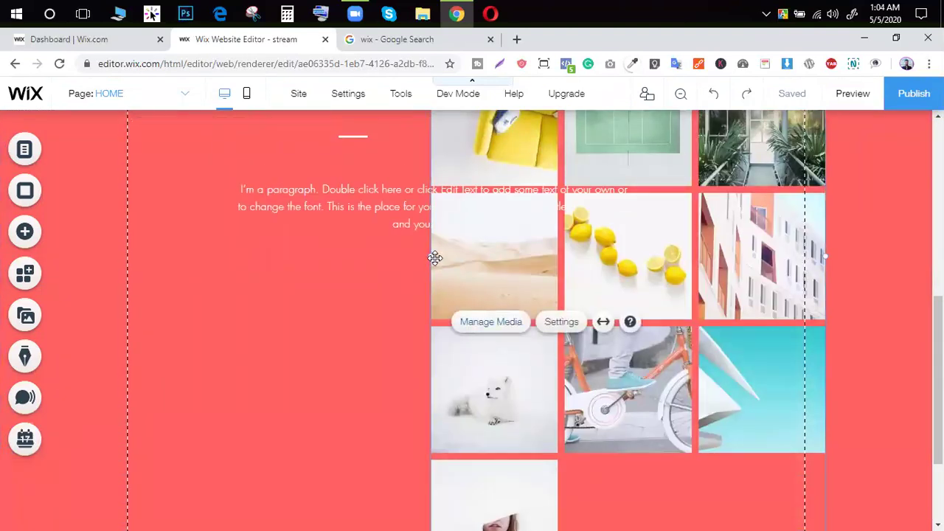
mouse_move(429, 257)
left_mouse_down()
mouse_move(324, 261)
mouse_move(307, 333)
mouse_move(396, 502)
mouse_move(468, 320)
mouse_move(584, 312)
mouse_move(367, 322)
left_mouse_up()
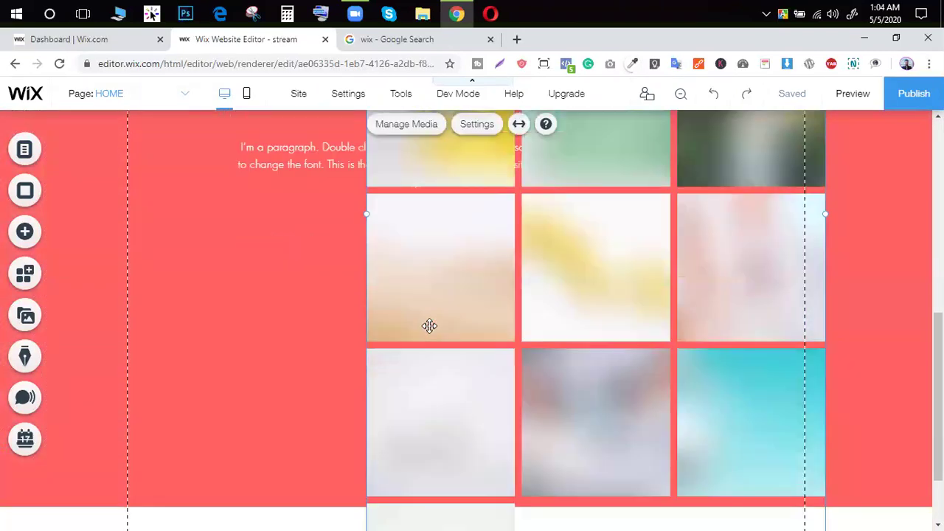
scroll(455, 369, "up", 6)
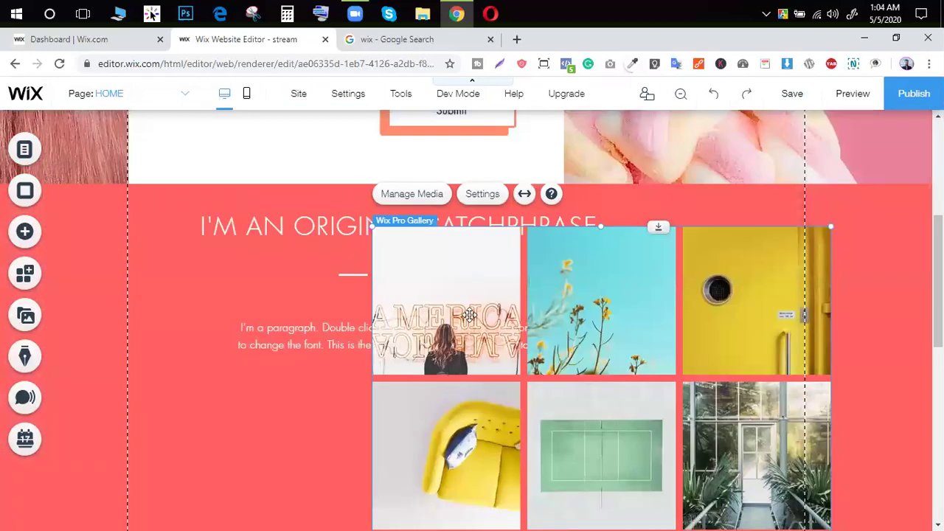
left_click_drag(469, 315, 290, 488)
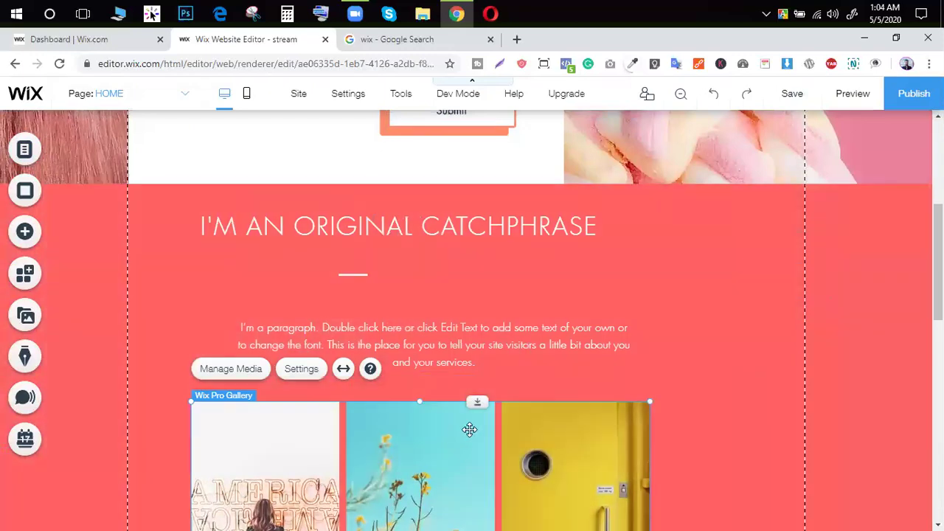
Step: Nudge the gallery right and centre the paragraph and catchphrase heading in the section
left_click_drag(504, 422, 548, 410)
left_click_drag(483, 339, 486, 332)
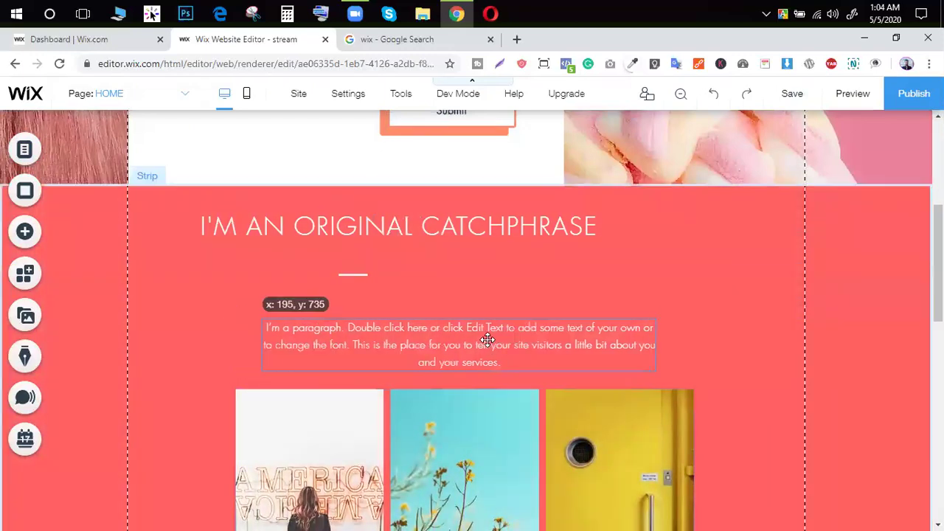
left_click(540, 230)
mouse_move(540, 230)
left_mouse_down()
mouse_move(550, 238)
mouse_move(447, 251)
left_mouse_up()
Step: Centre the divider line under the heading, then switch to the Stream Movies dashboard
left_click(352, 274)
left_click_drag(353, 275, 459, 263)
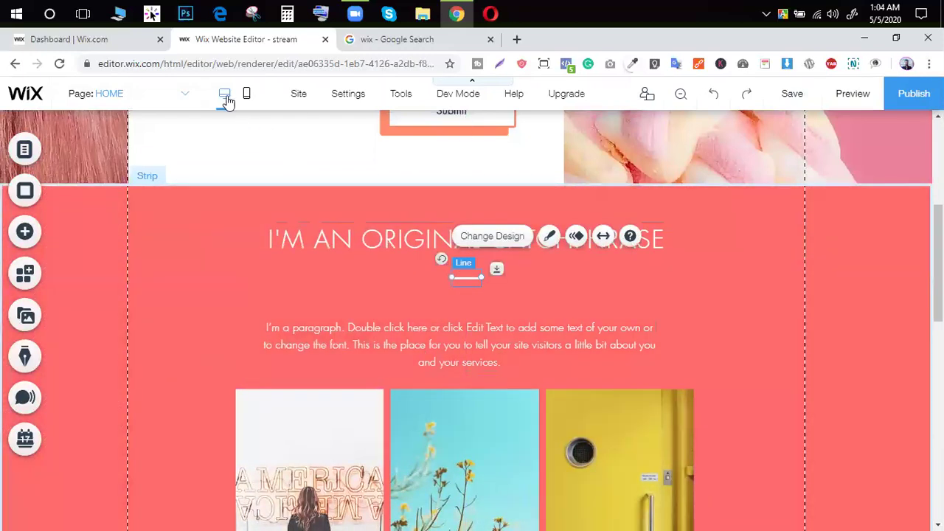
left_click_drag(165, 63, 81, 65)
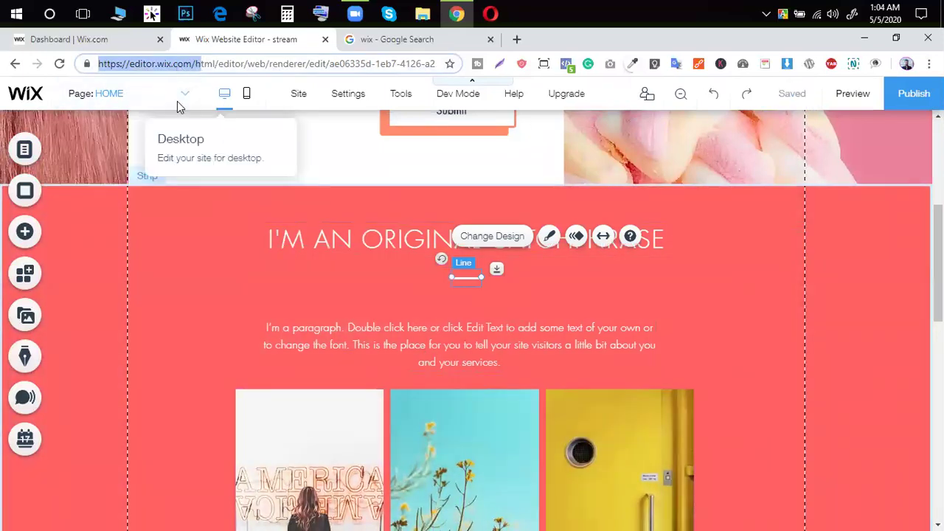
left_click(94, 40)
left_click_drag(182, 64, 92, 64)
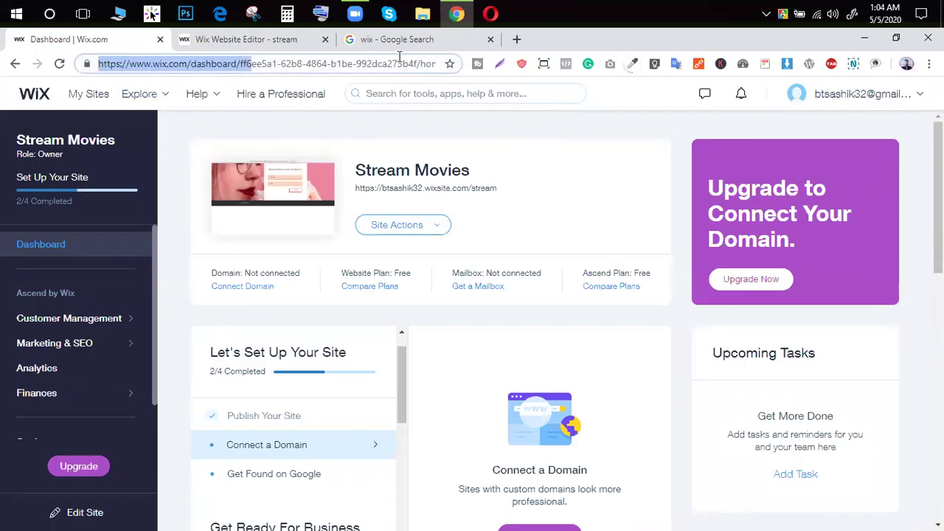
Step: Log out of the Wix account from the top-right account menu
left_click(861, 103)
left_click(889, 145)
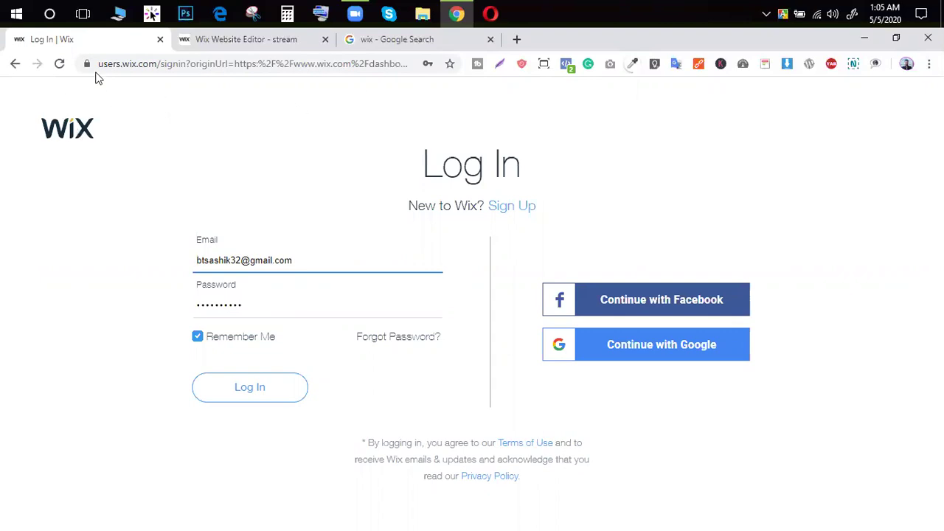
Step: Open wix.com from the Google search results and choose Get Started
left_click(217, 41)
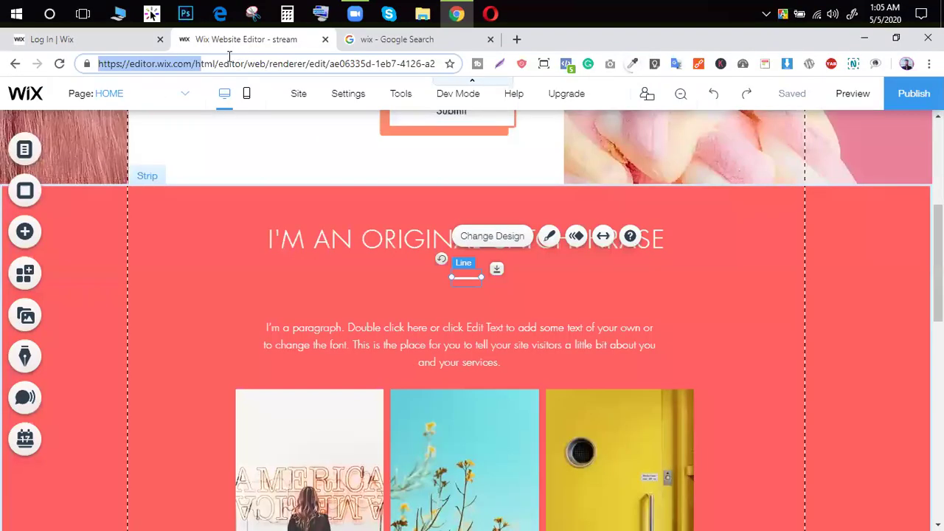
left_click(430, 44)
scroll(287, 184, "up", 10)
left_click(137, 221)
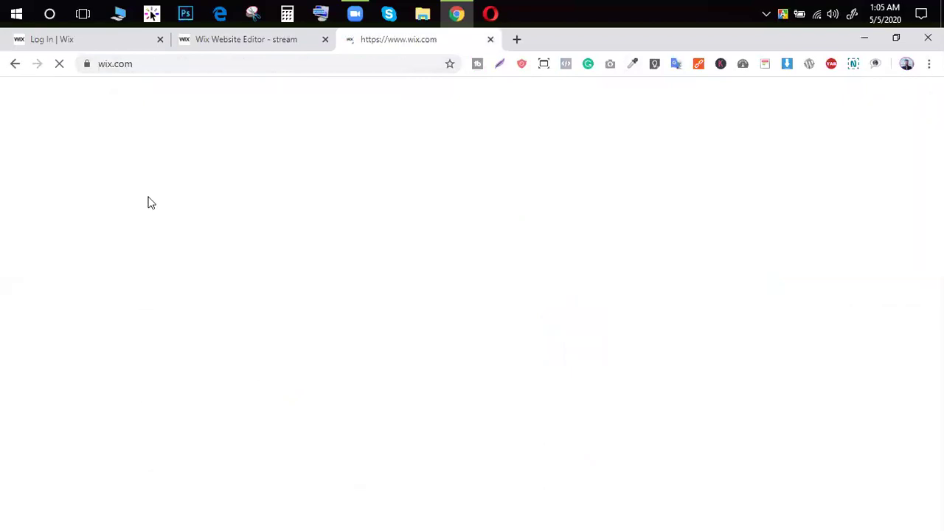
left_click(168, 59)
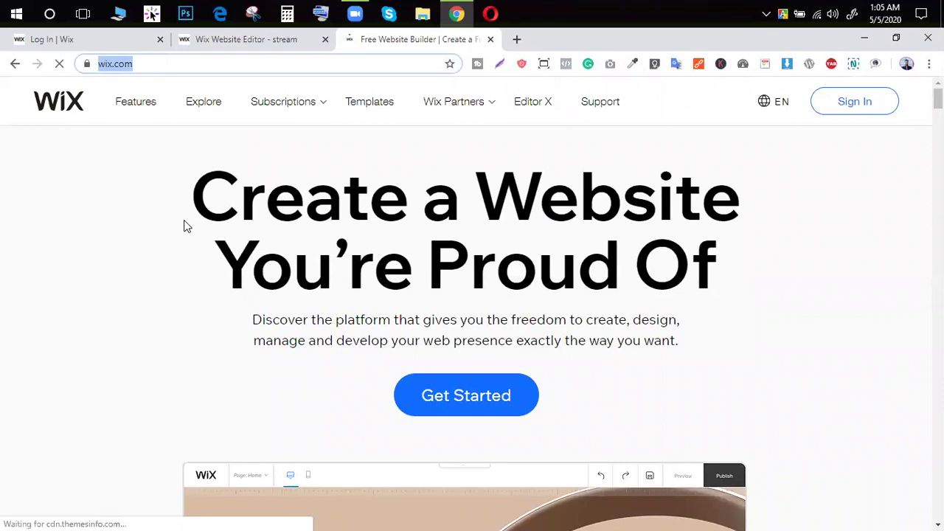
left_click(478, 396)
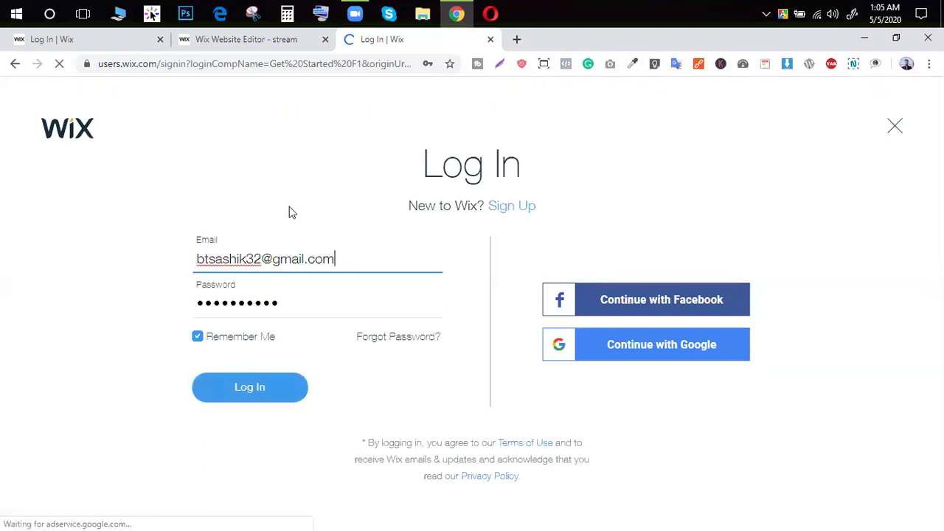
Step: Leave the sign-up form and log in with the saved account details to reach the dashboard
left_click(525, 206)
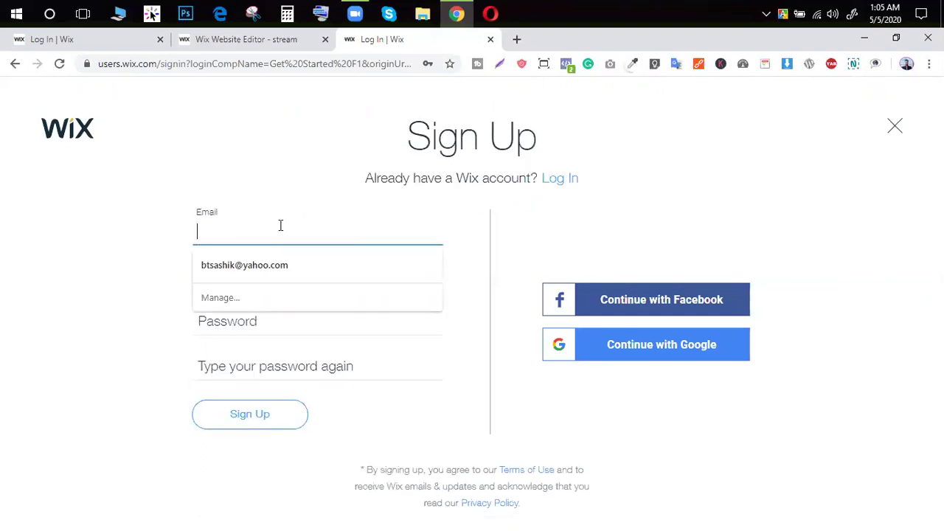
left_click(225, 275)
left_click(193, 320)
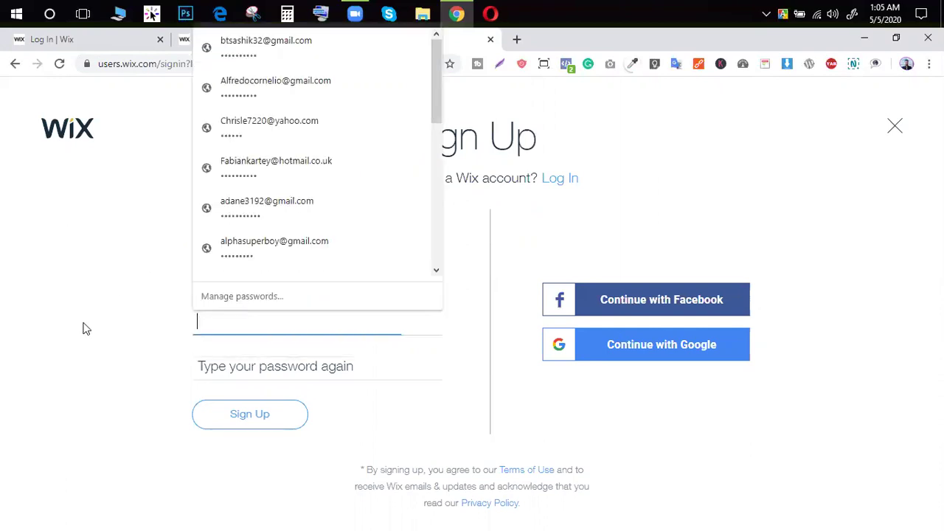
left_click(272, 359)
key("Escape")
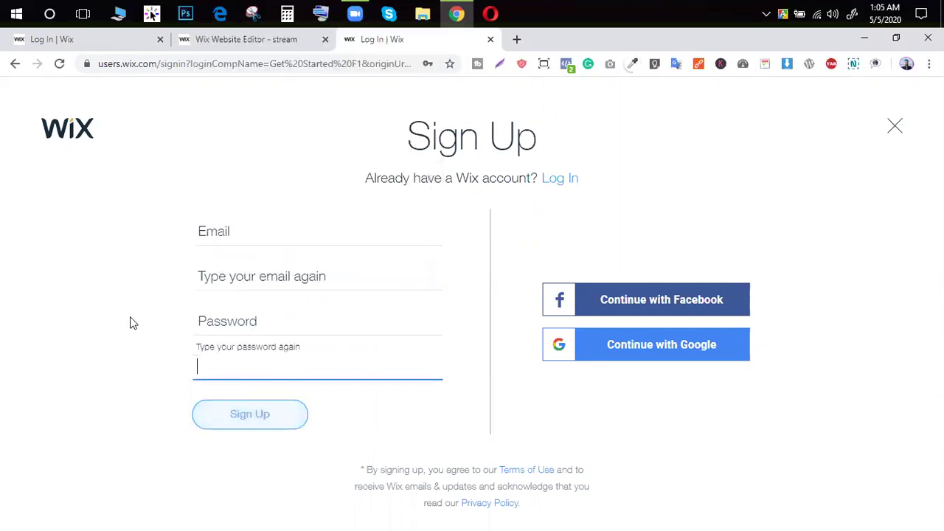
left_click(218, 296)
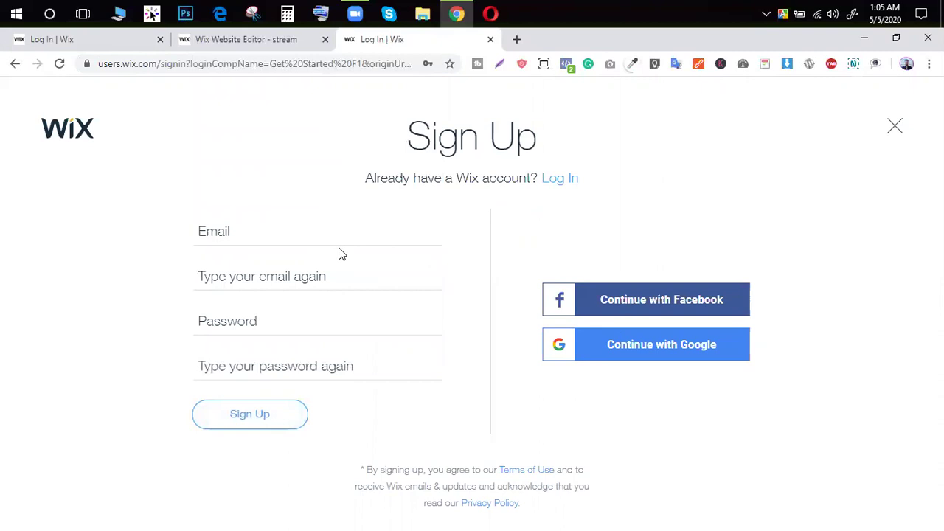
left_click(564, 183)
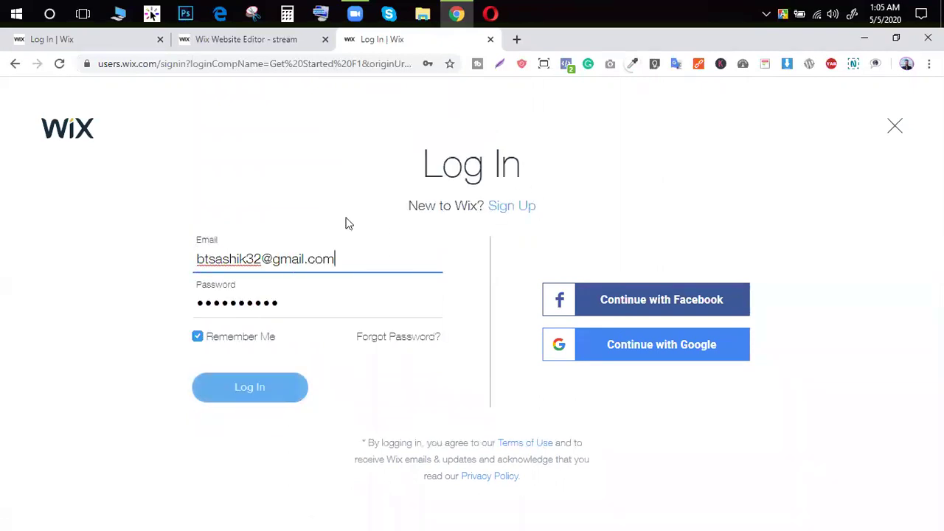
left_click(270, 393)
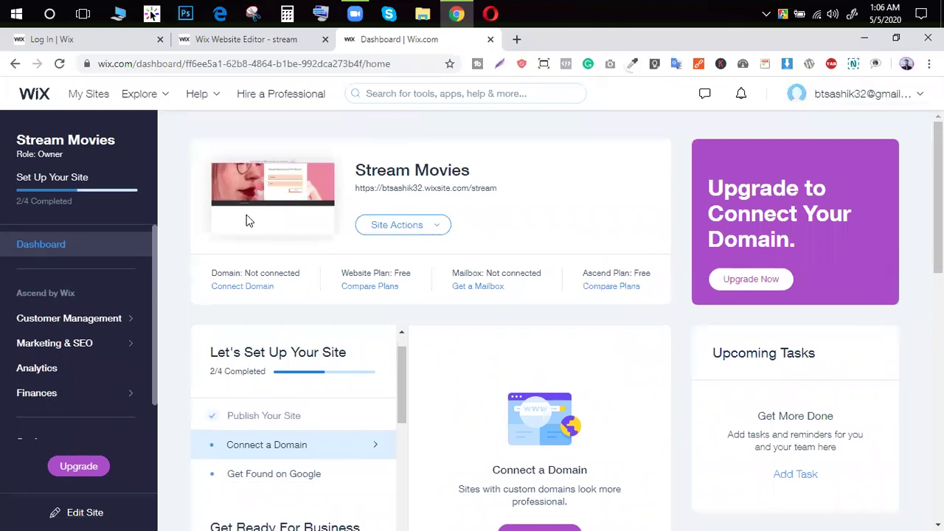
Step: Go to My Sites and choose Create New Site
scroll(245, 215, "down", 3)
scroll(246, 214, "up", 3)
left_click(92, 97)
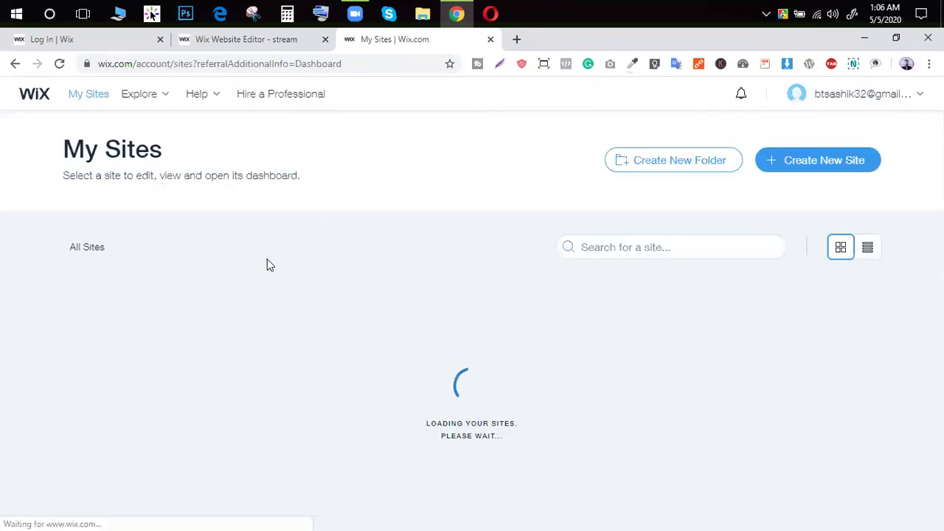
left_click(811, 172)
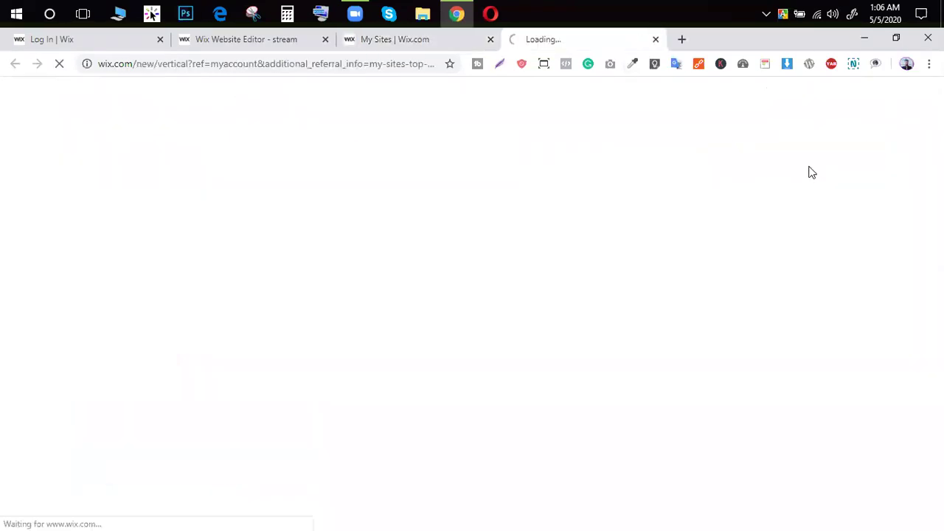